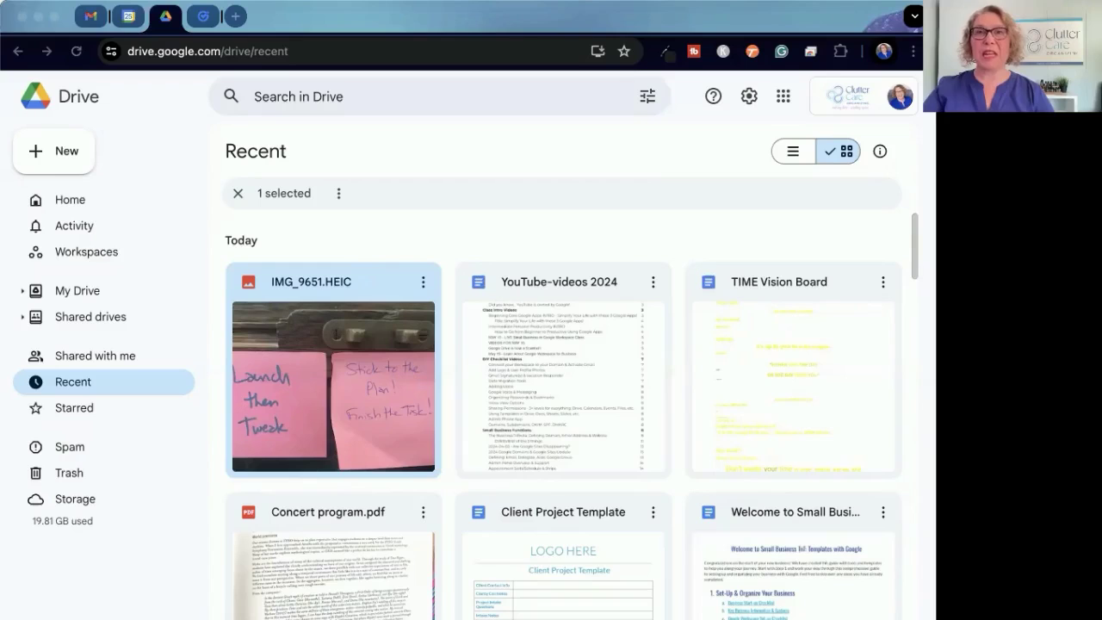
Search Drive for 'focus' and scroll down to the Clutter-Care branding photos
click(444, 208)
click(359, 96)
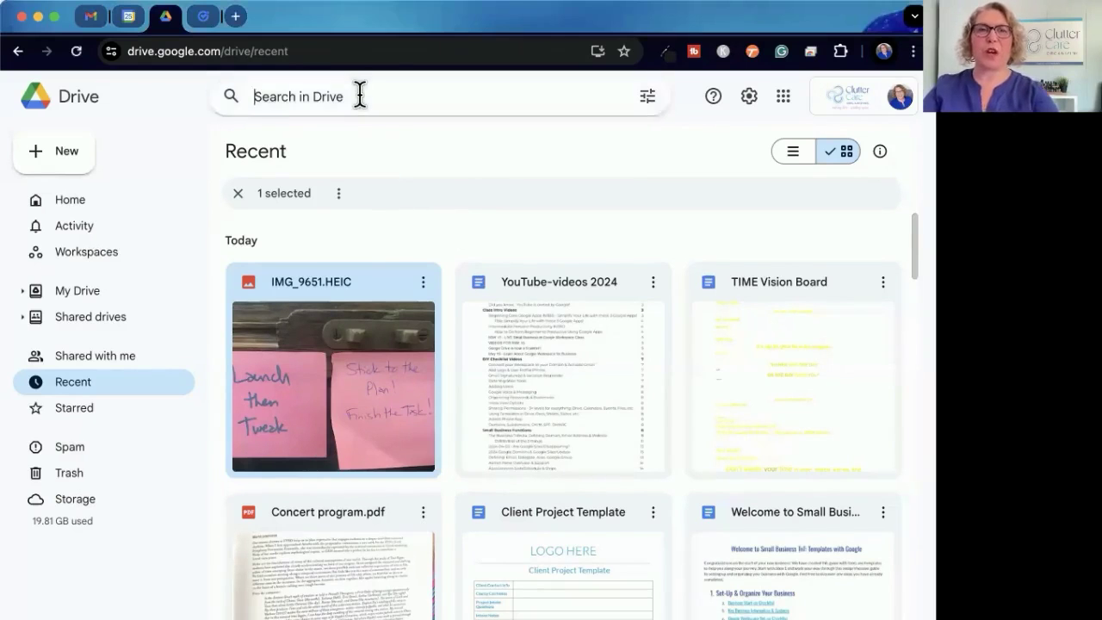
text(fo)
key(BackSpace)
key(BackSpace)
text(focus)
key(Return)
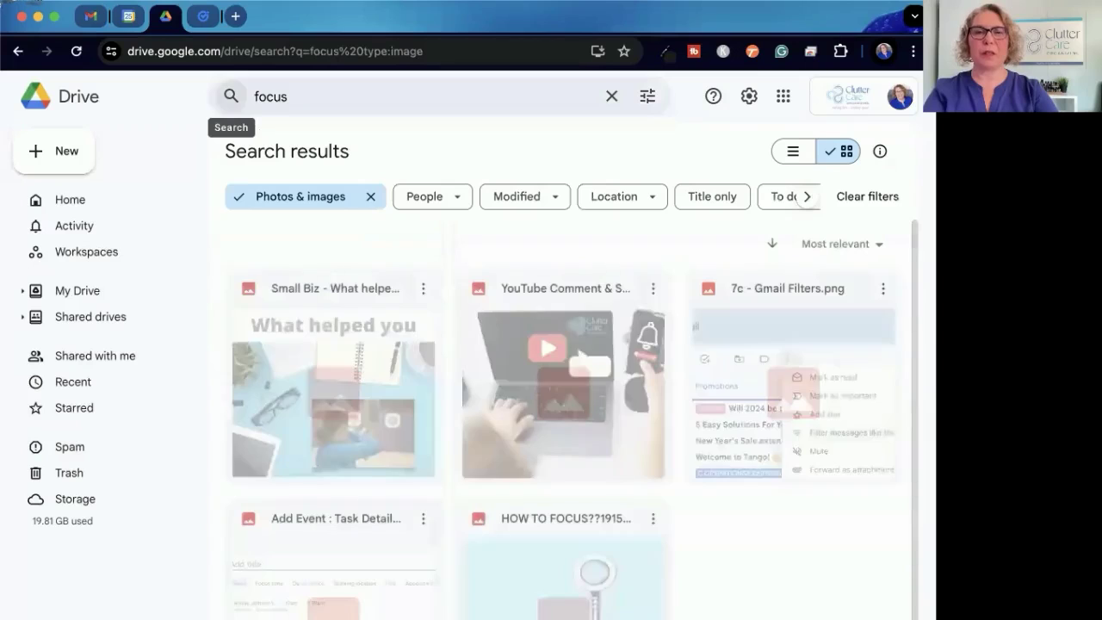
scroll(451, 355, down, 3)
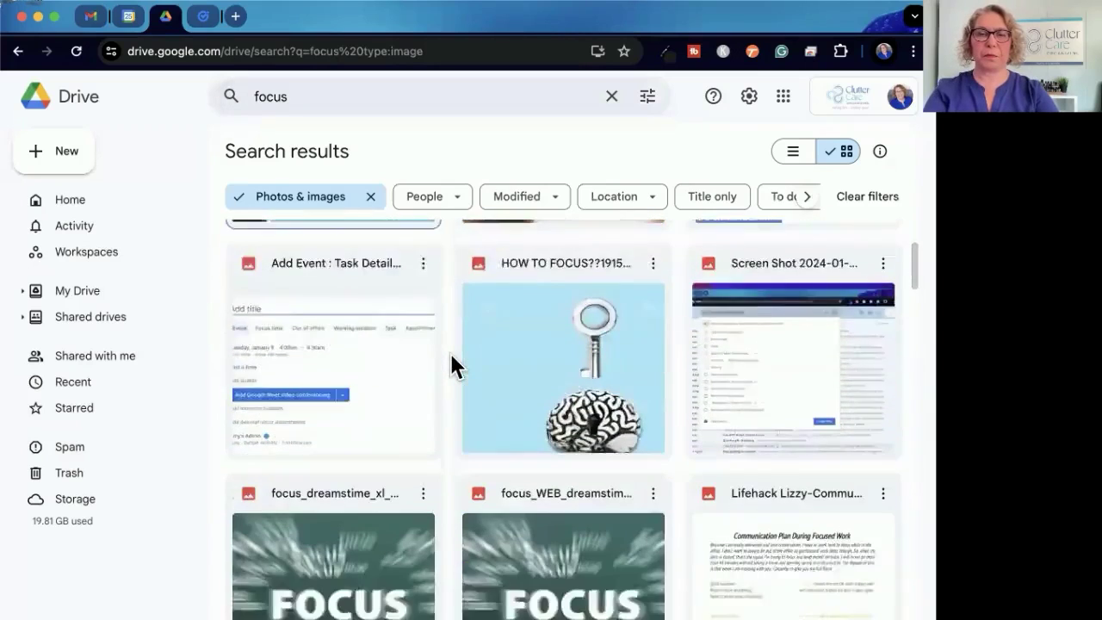
scroll(452, 354, down, 2)
scroll(451, 354, down, 1)
scroll(451, 354, down, 2)
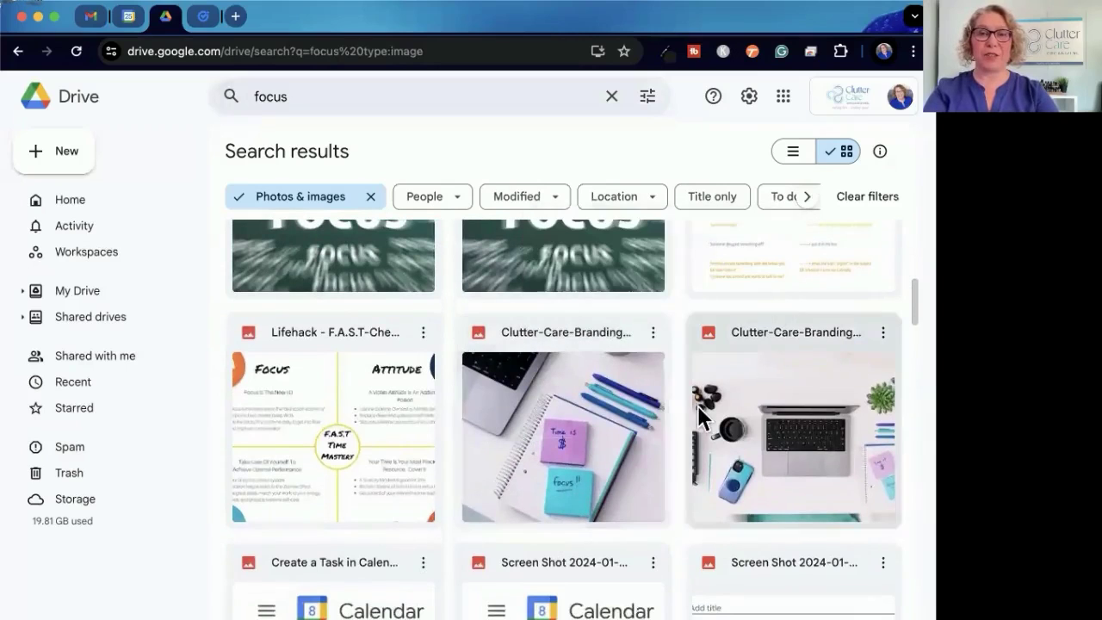
Open the Clutter-Care notebook photo with Google Docs
click(653, 331)
mouse_move(709, 361)
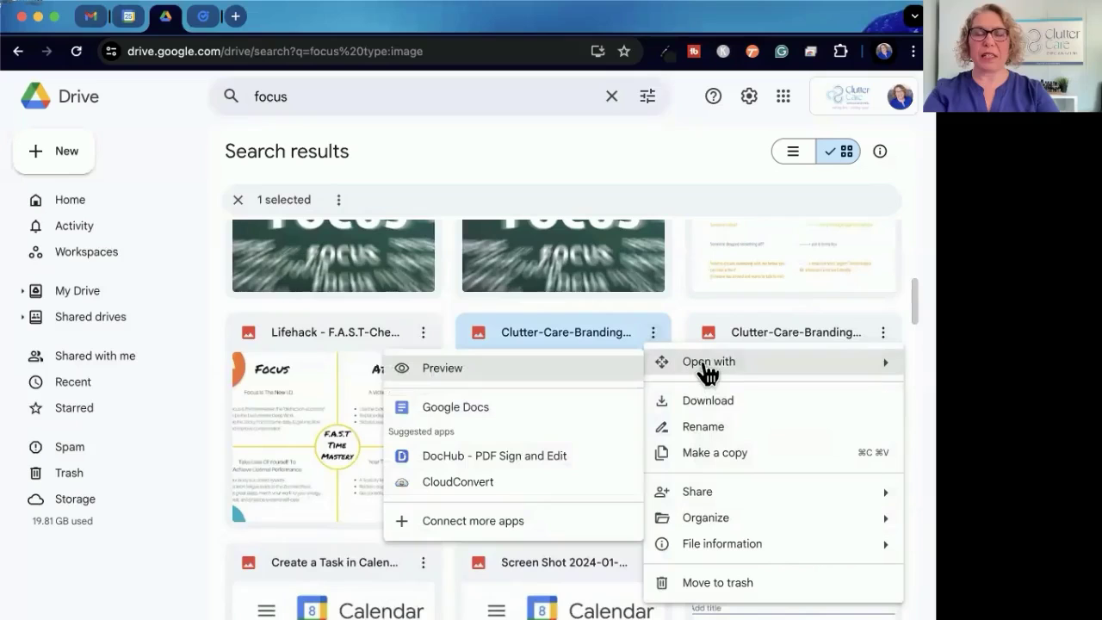
click(486, 410)
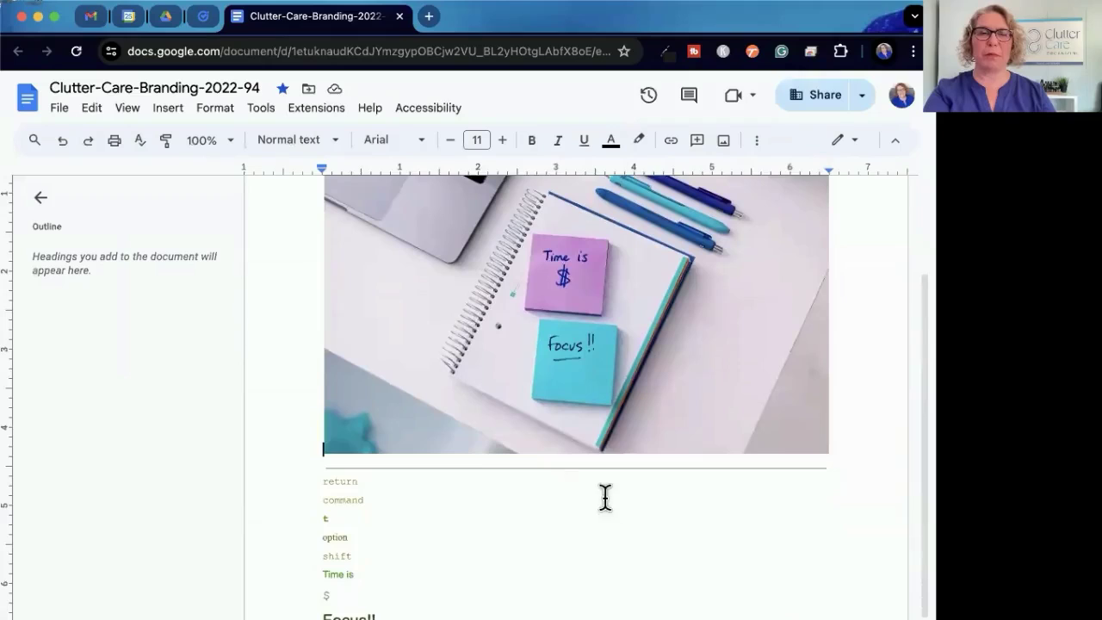
scroll(611, 375, down, 2)
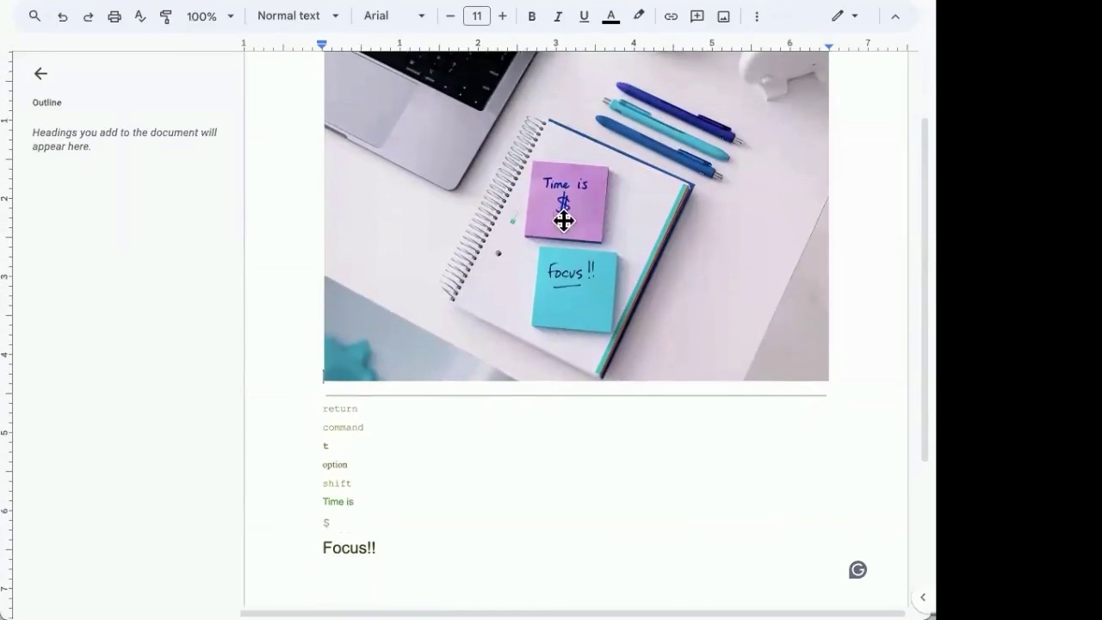
Select the extracted lines, such as 'Focus!!', to inspect their fonts
drag(319, 499, 345, 521)
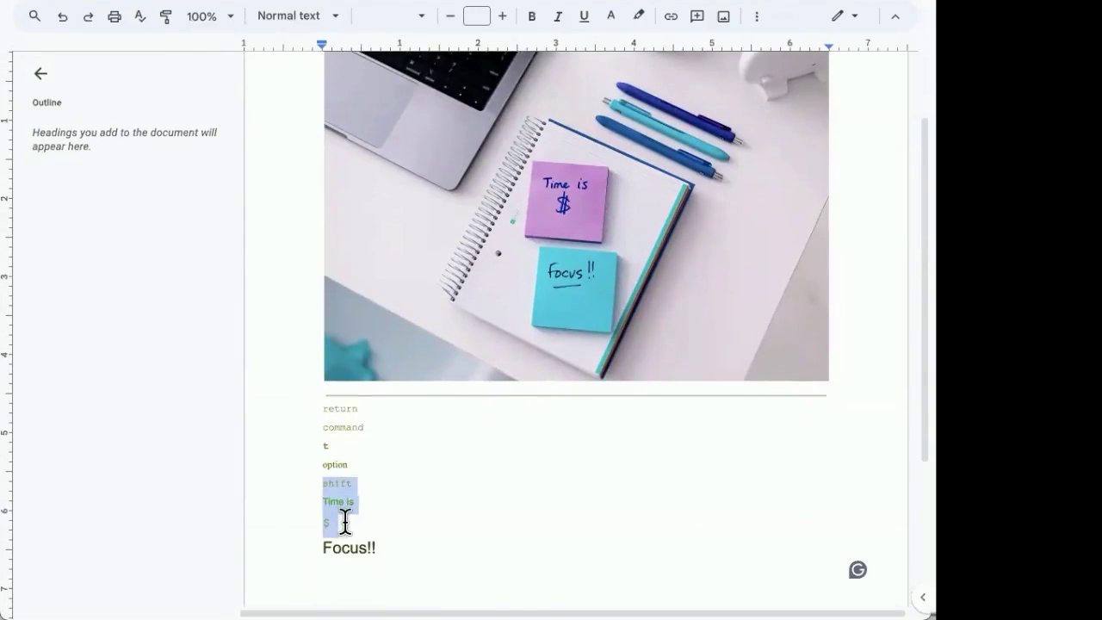
click(345, 521)
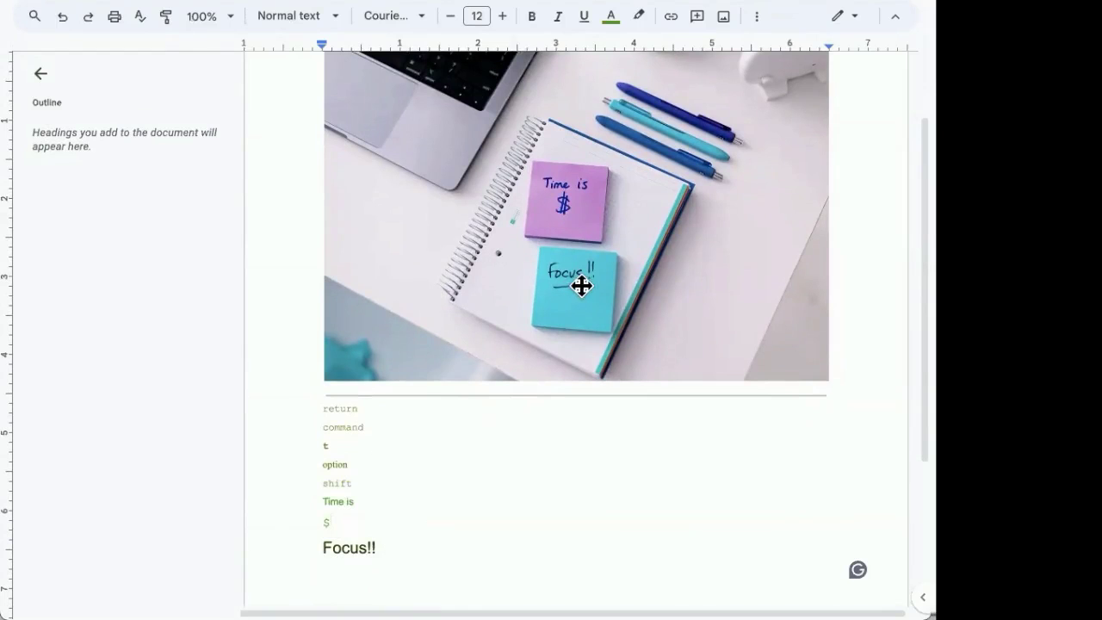
drag(387, 551, 330, 553)
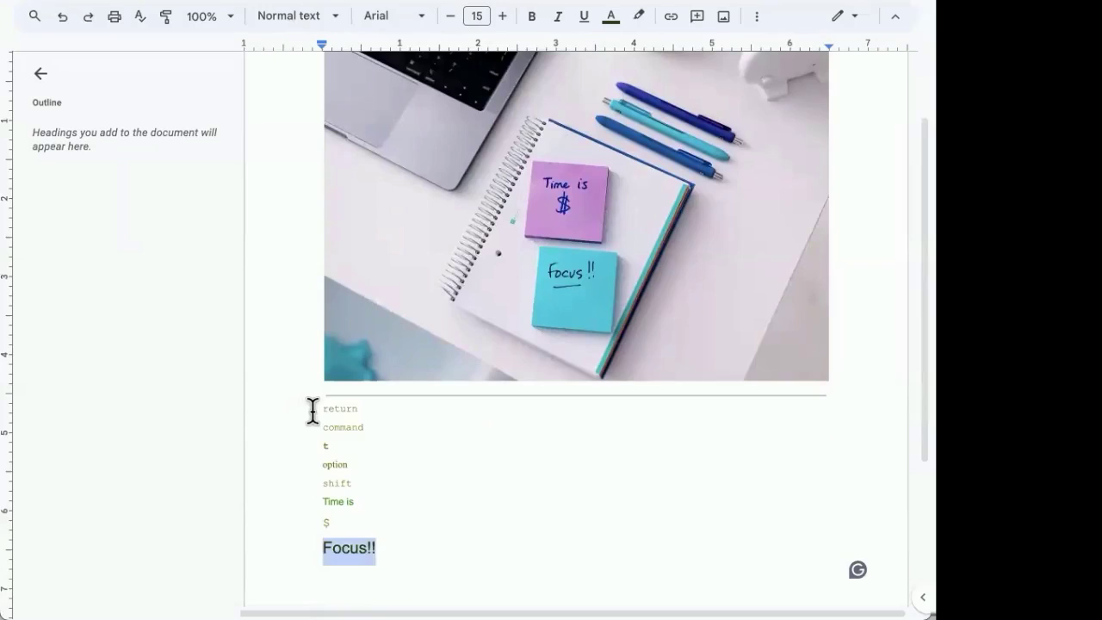
drag(313, 411, 366, 461)
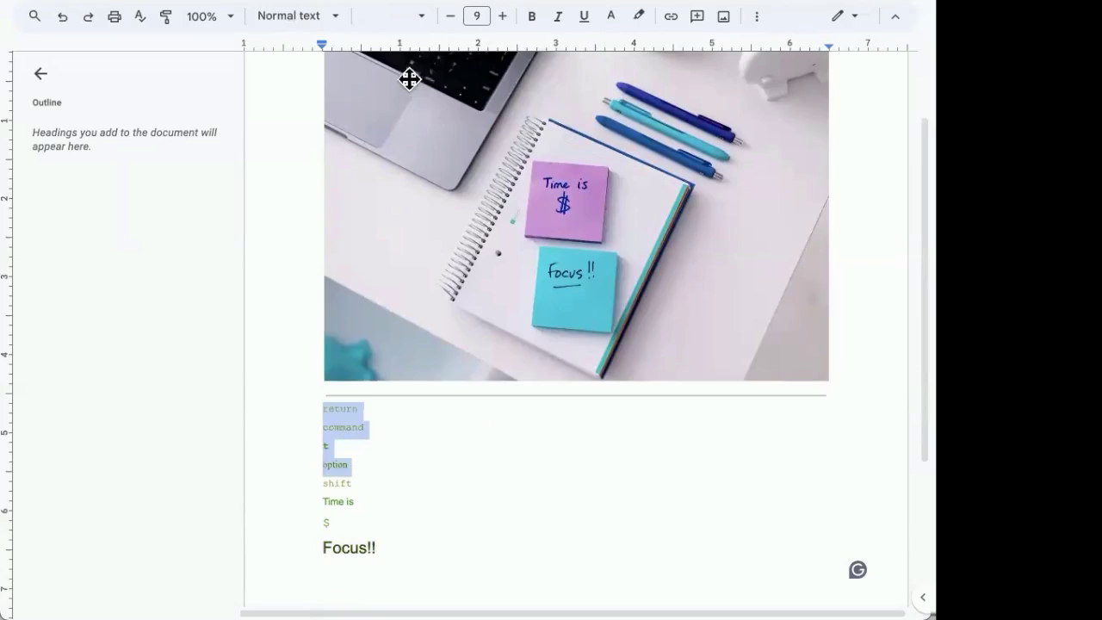
click(505, 460)
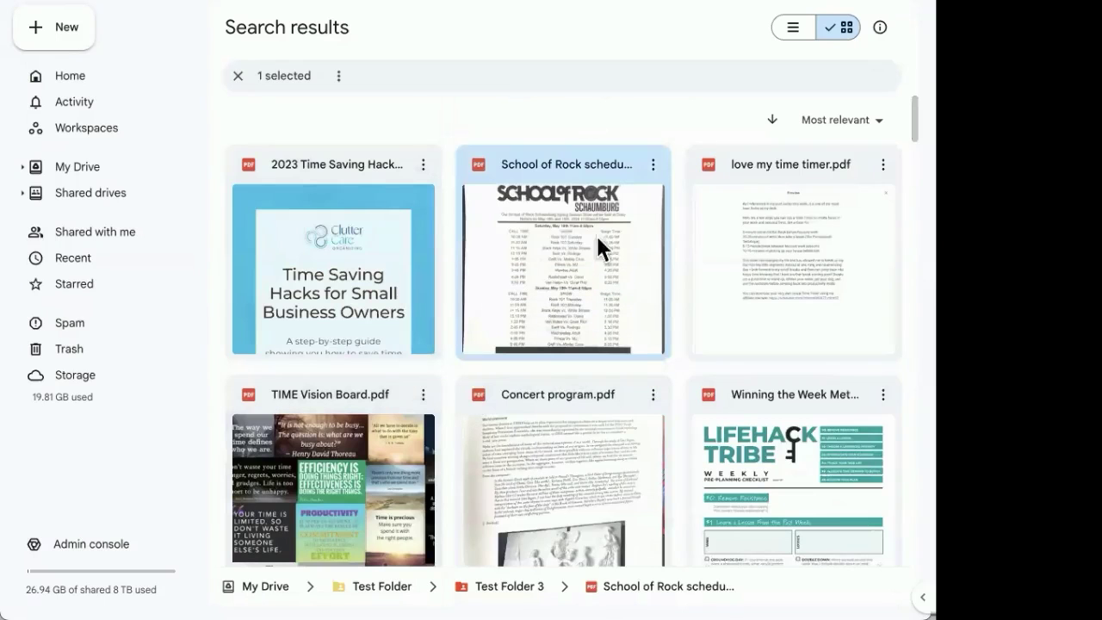
Convert the School of Rock schedule PDF to Google Docs and review its extracted text
click(653, 165)
mouse_move(694, 209)
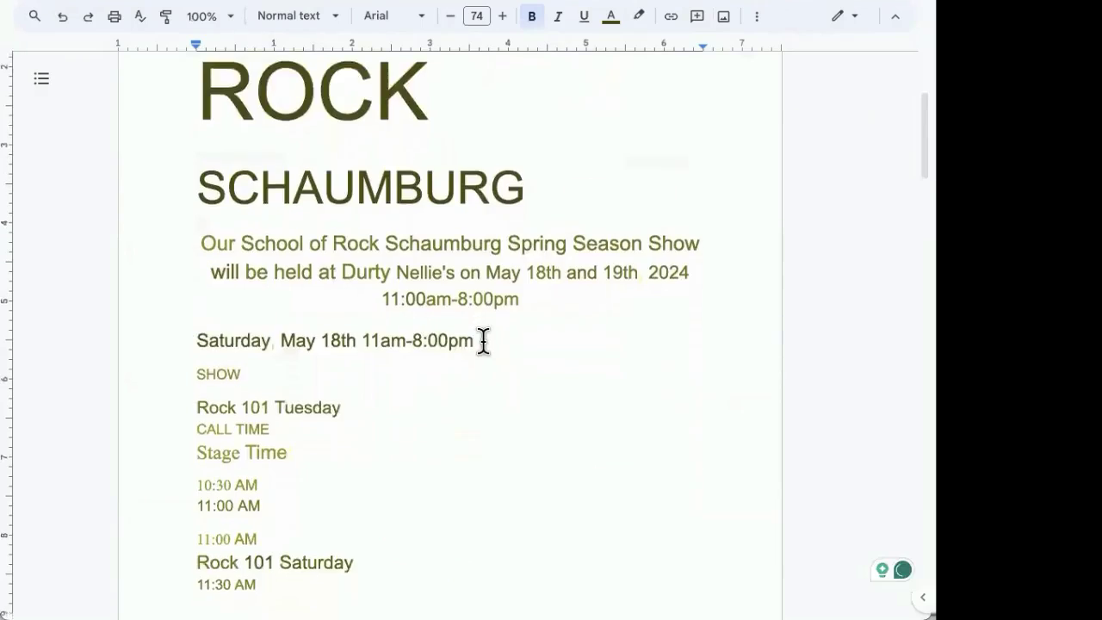
scroll(482, 340, down, 1)
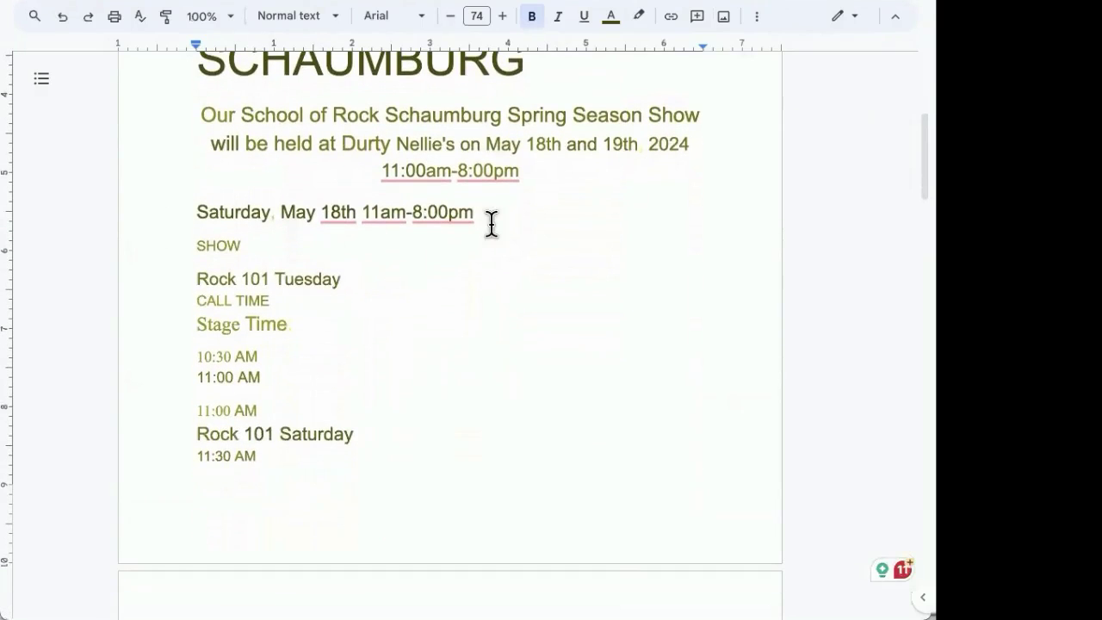
scroll(308, 375, down, 3)
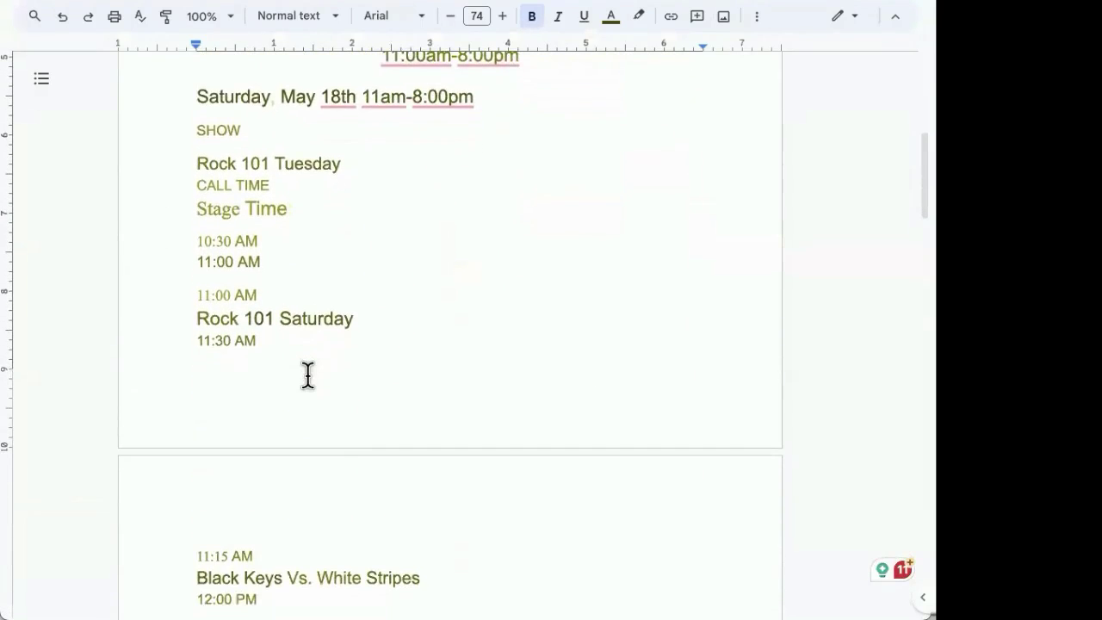
scroll(258, 323, down, 5)
scroll(229, 283, down, 5)
scroll(229, 283, down, 5)
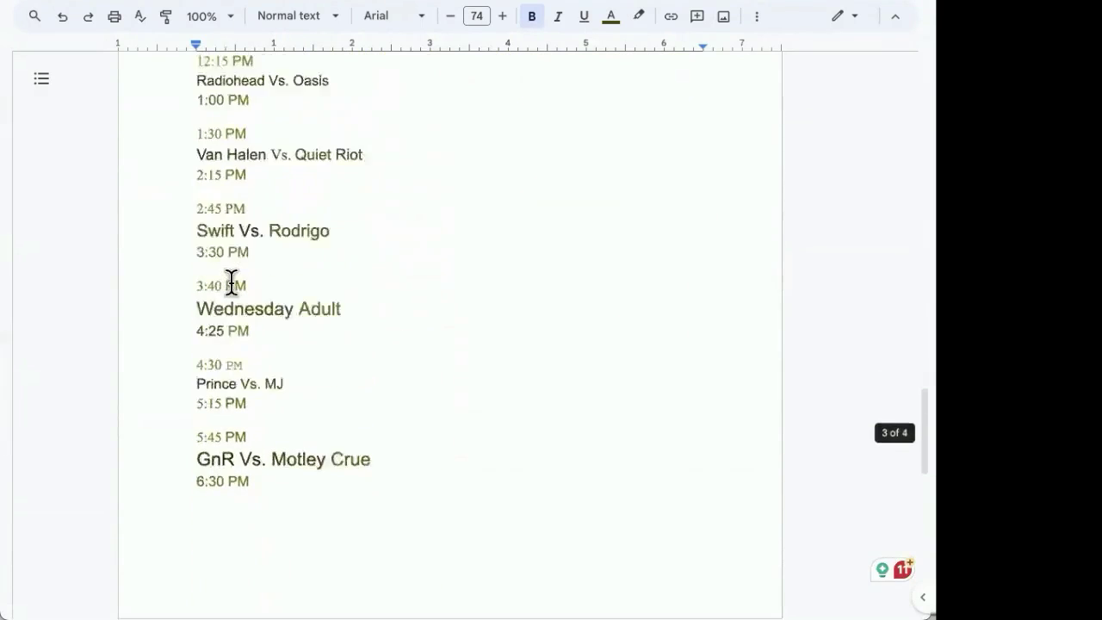
scroll(231, 282, down, 3)
scroll(230, 283, down, 5)
scroll(231, 282, down, 1)
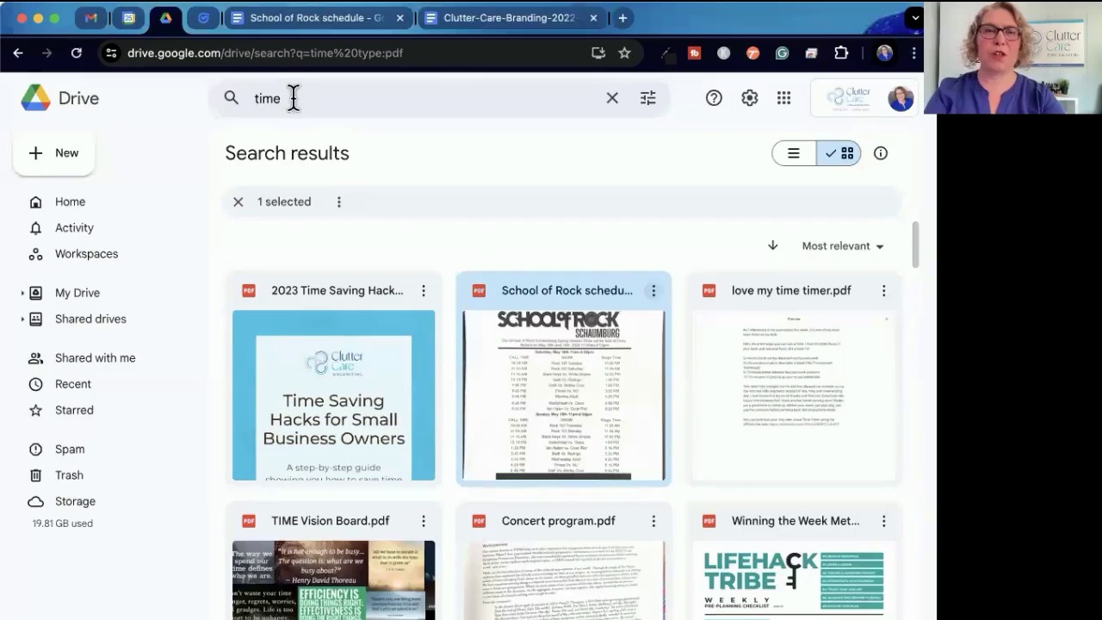
Search Drive for 'dancing' and open the plant-and-bookshelf photo with Google Docs
click(293, 99)
text(danc)
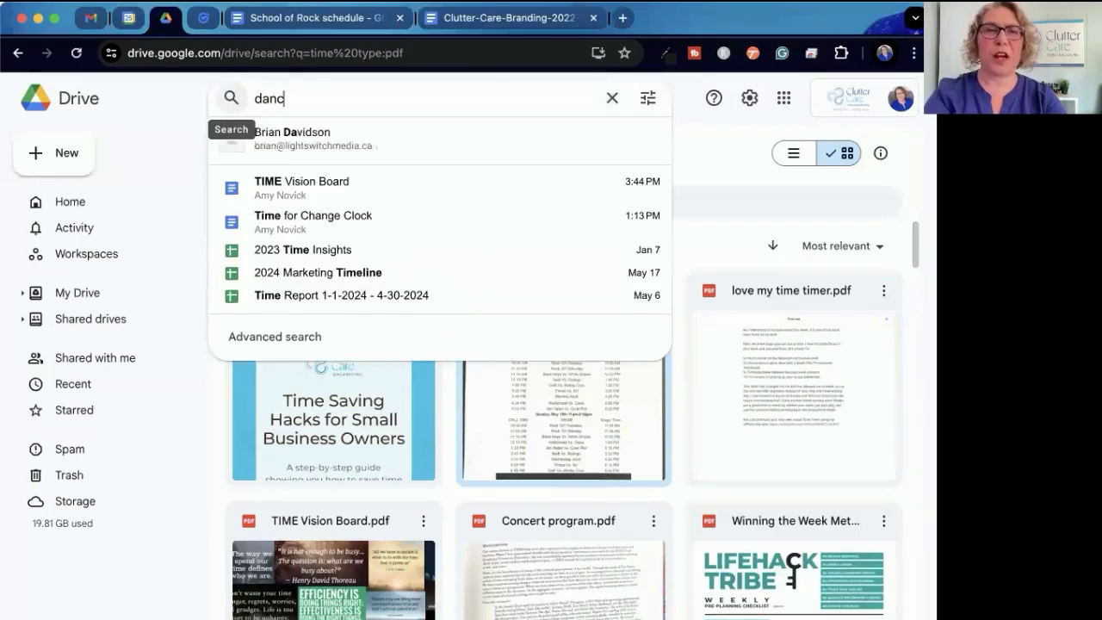
text(ing)
key(Return)
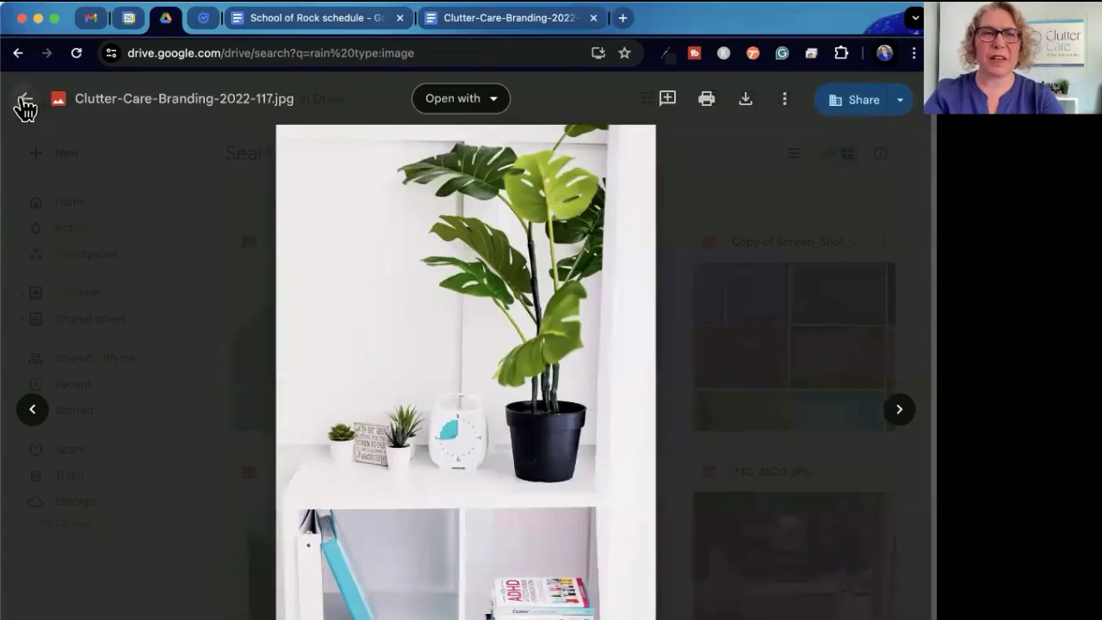
click(26, 107)
click(655, 241)
click(505, 319)
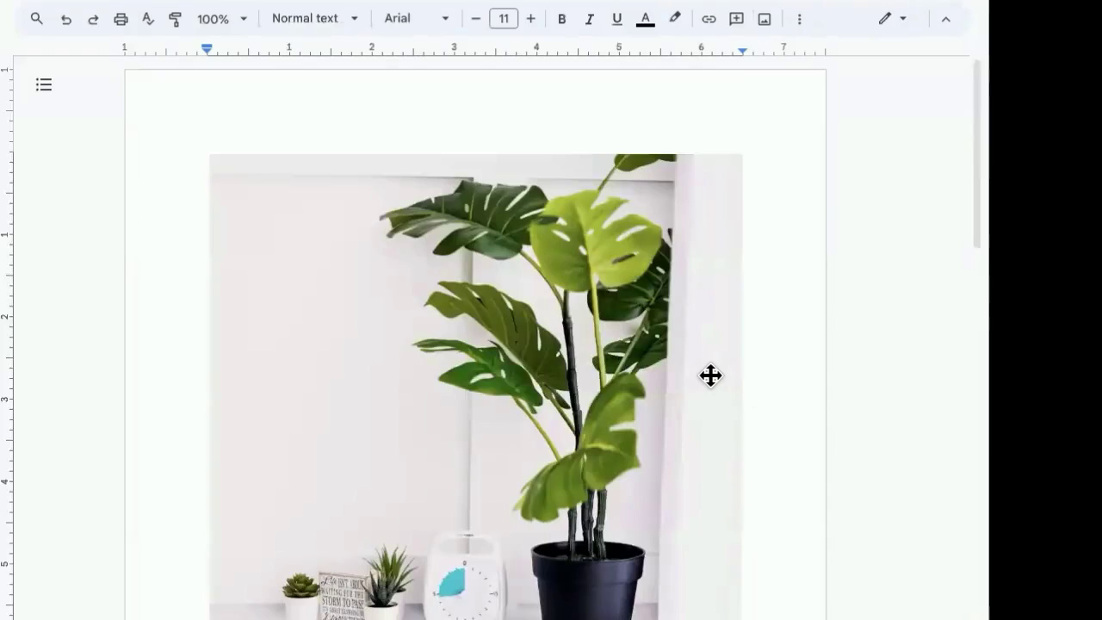
Scroll through the new document to review the recognised book-title text
scroll(711, 375, down, 2)
scroll(711, 375, down, 1)
scroll(711, 376, down, 1)
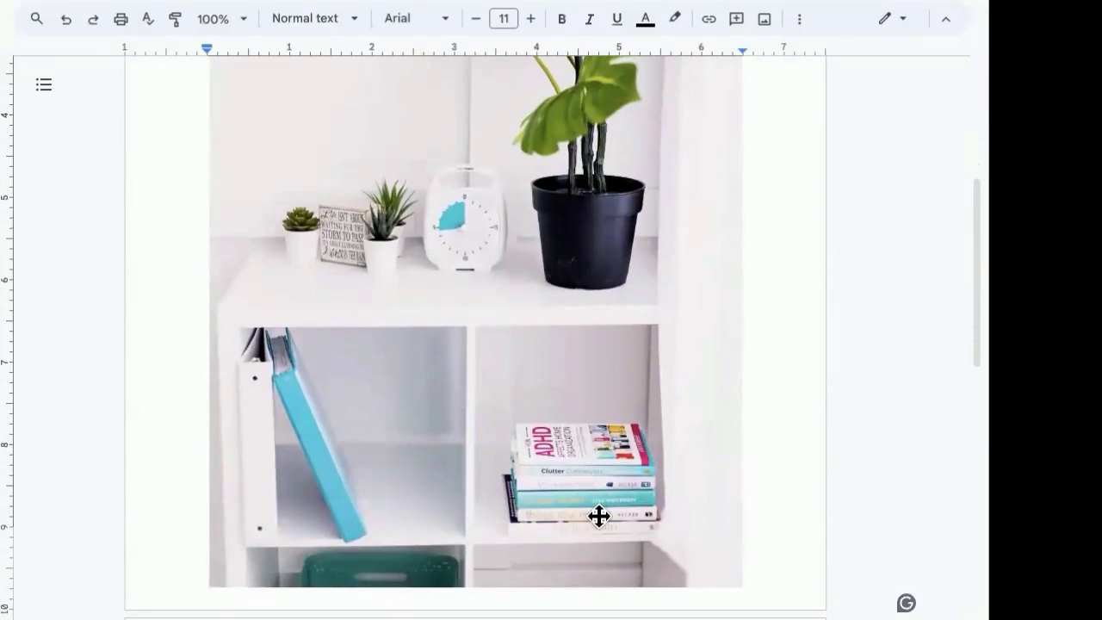
scroll(599, 515, down, 3)
scroll(599, 515, down, 2)
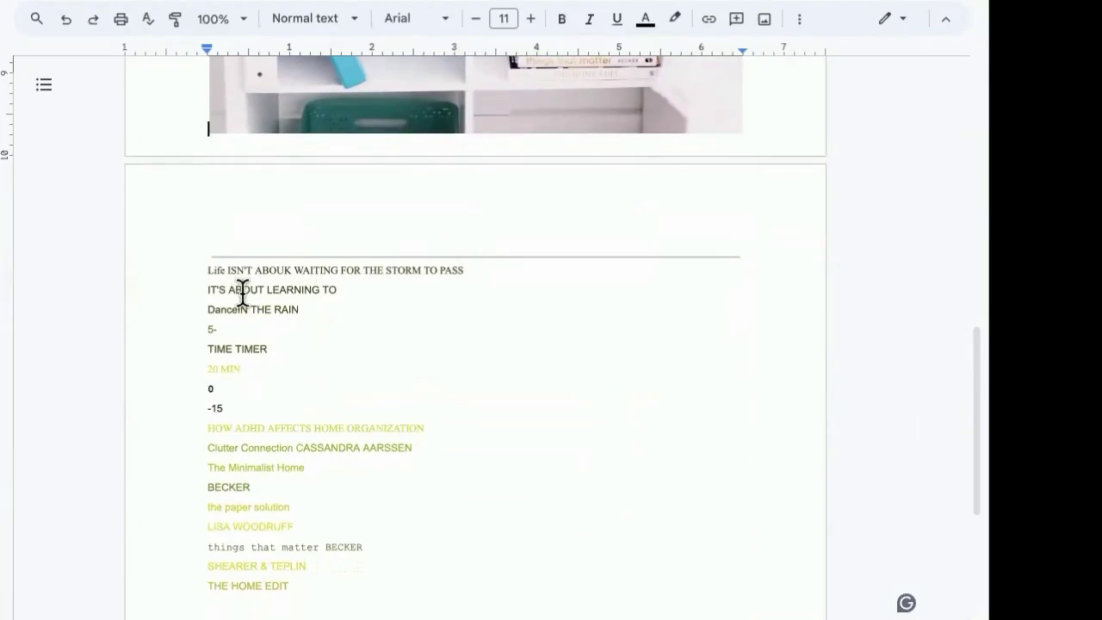
scroll(333, 318, up, 2)
scroll(333, 318, up, 4)
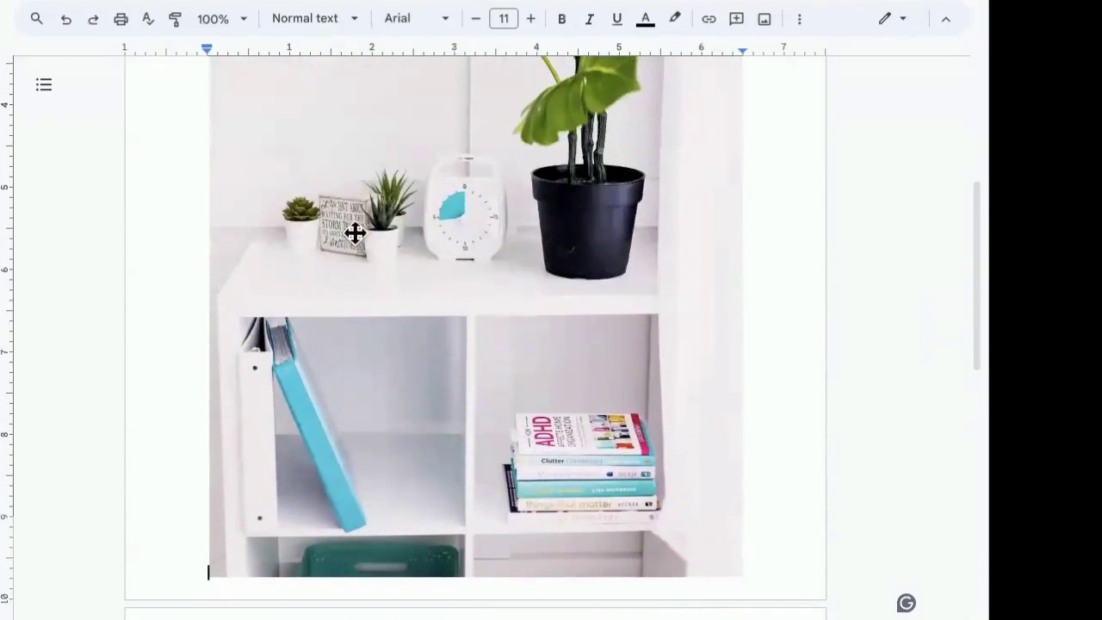
scroll(341, 257, down, 5)
scroll(341, 256, down, 1)
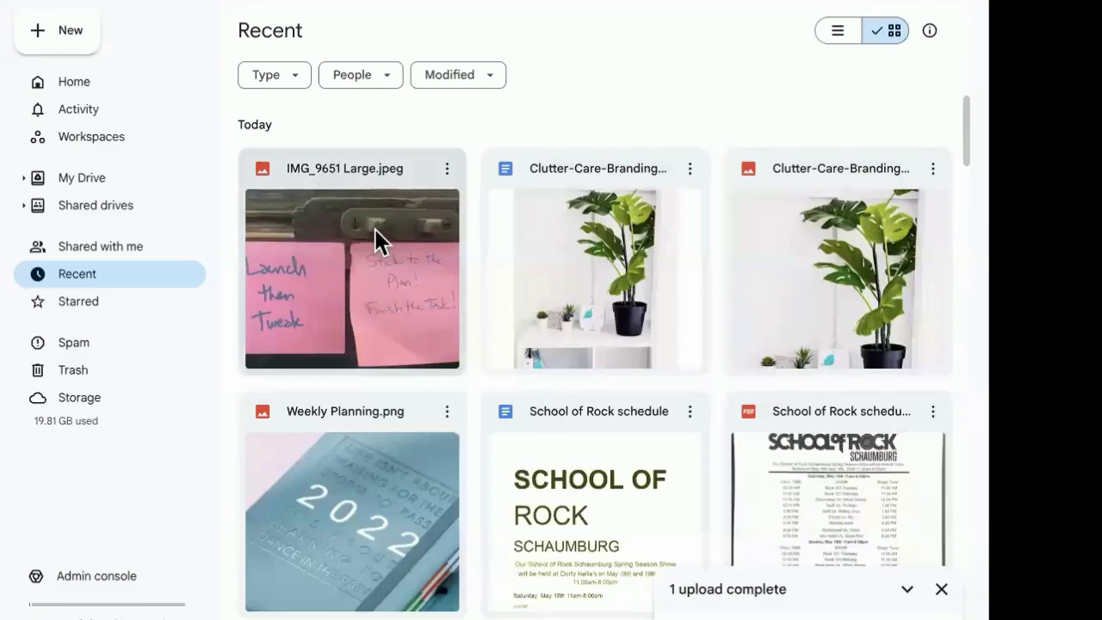
Open IMG_9651 with Google Docs and review its transcribed handwriting
click(446, 169)
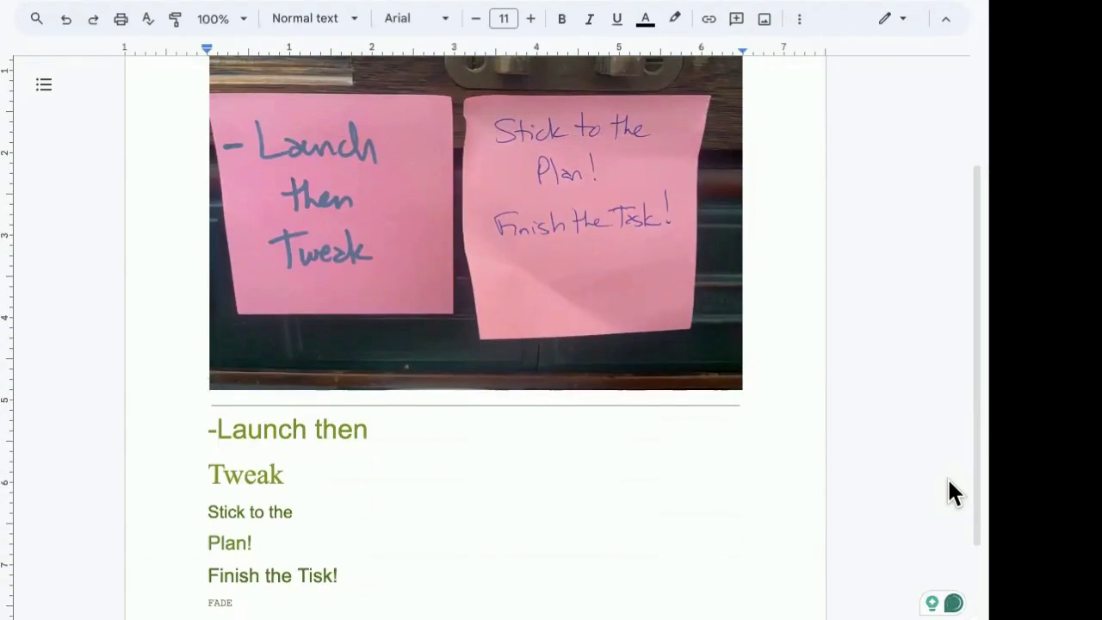
scroll(949, 479, up, 1)
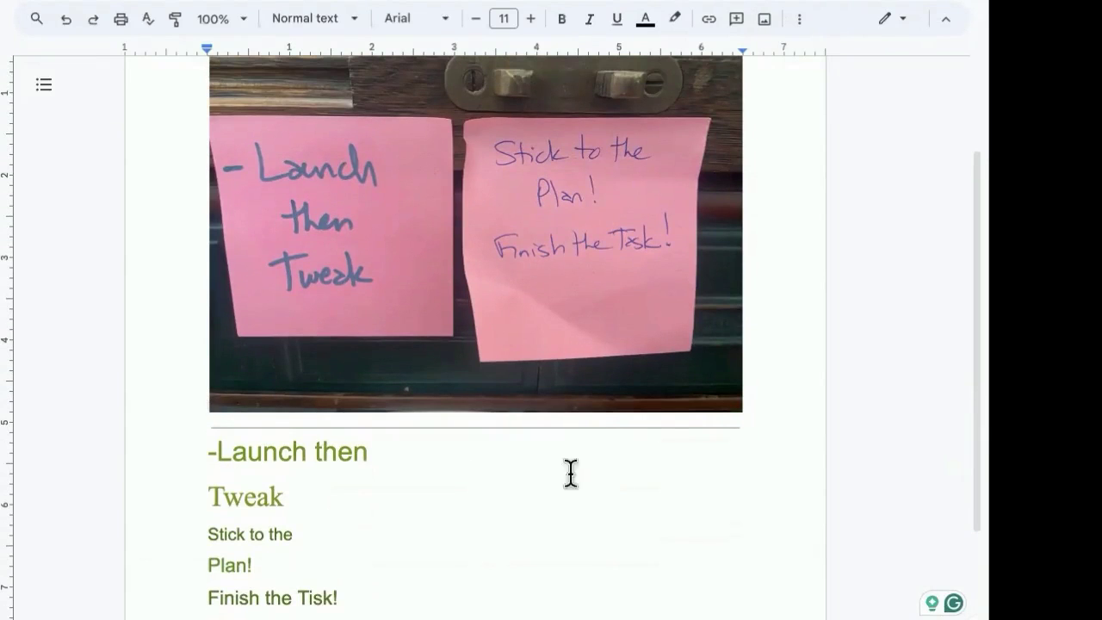